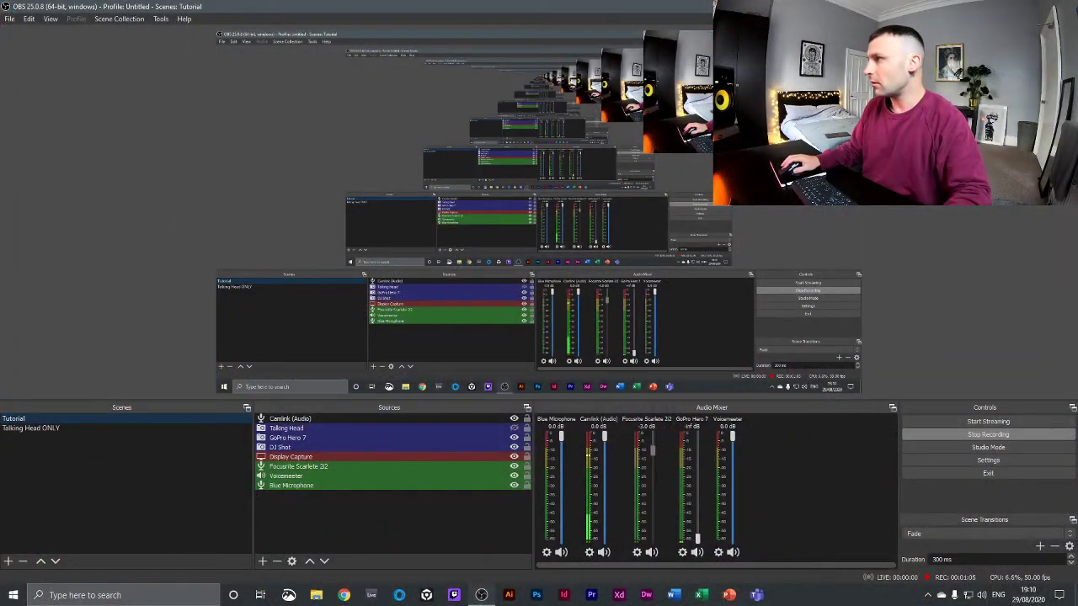
# Show the desktop with Win+D, hiding the OBS Studio window
pyautogui.press('super+d')
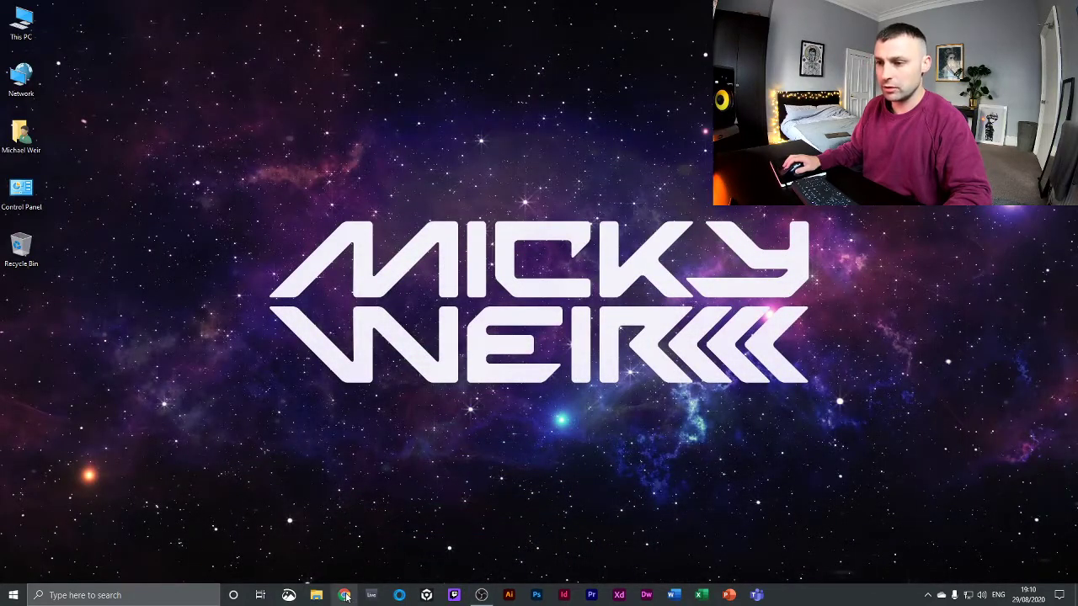
# Search Google in Chrome for "krk auto standby"
pyautogui.click(344, 595)
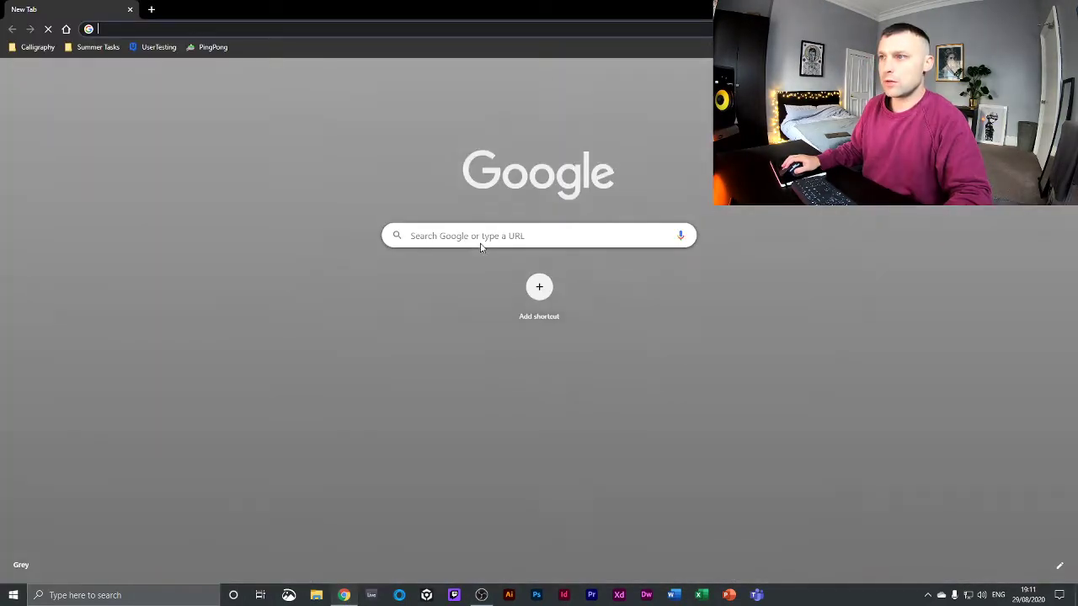
pyautogui.click(481, 244)
pyautogui.write('krk sta')
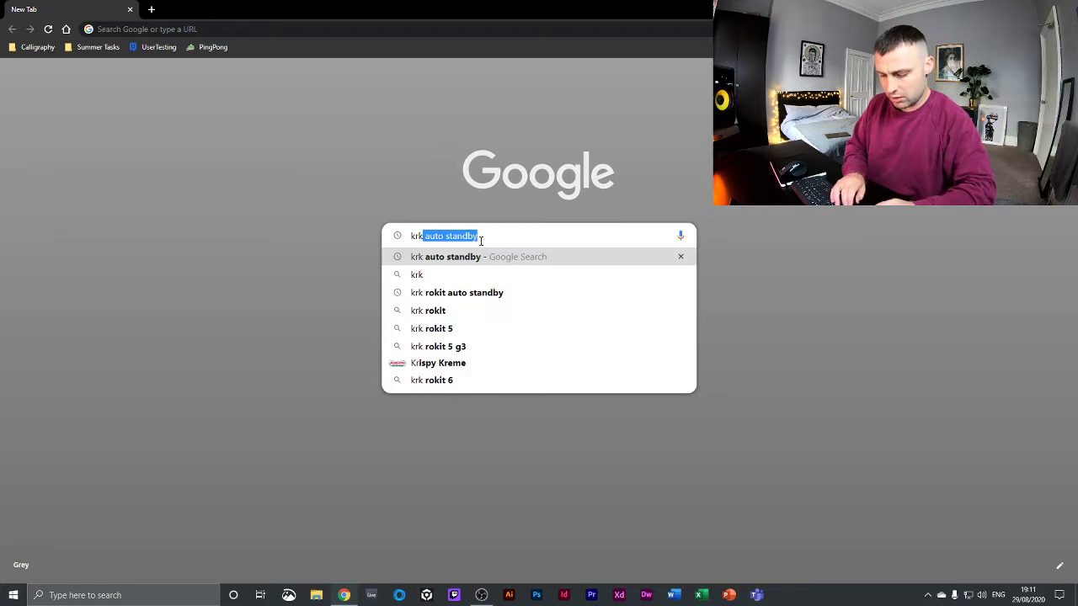
pyautogui.press('BackSpace')
pyautogui.press('BackSpace')
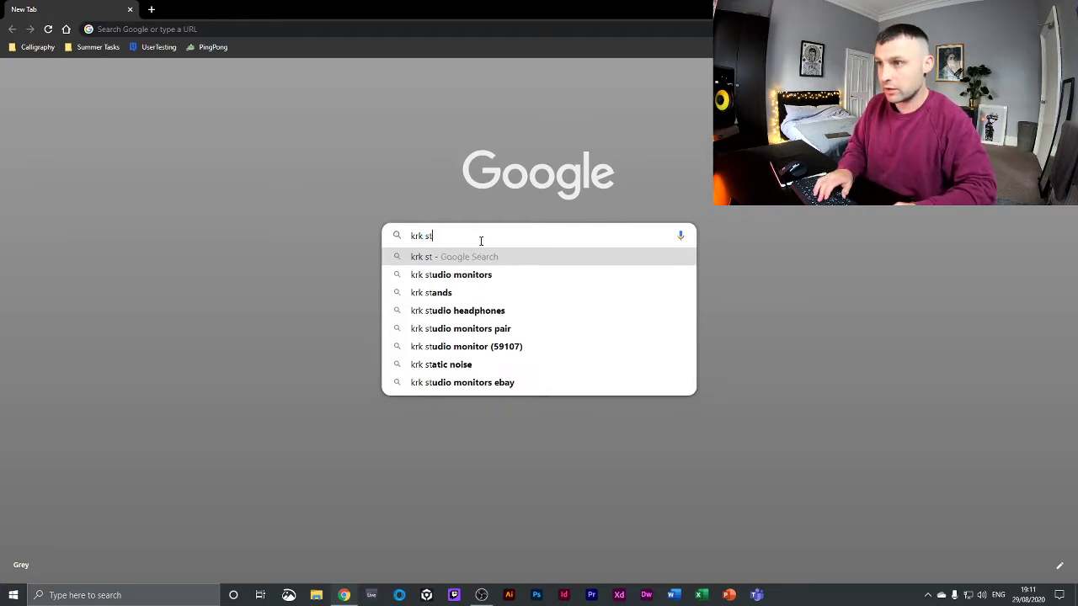
pyautogui.press('BackSpace')
pyautogui.press('BackSpace')
pyautogui.write('auto')
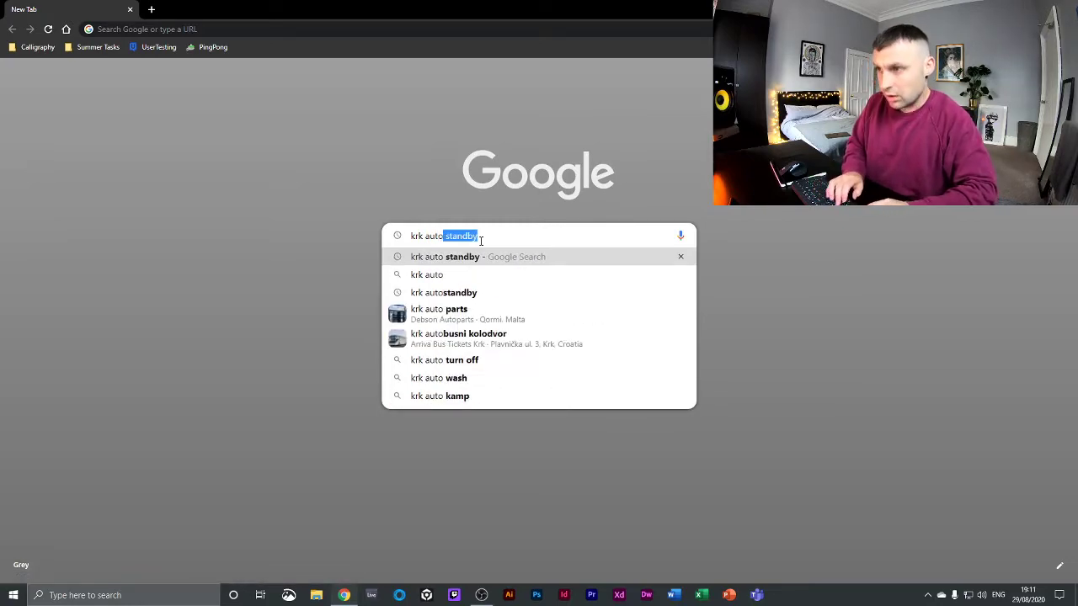
pyautogui.press('Return')
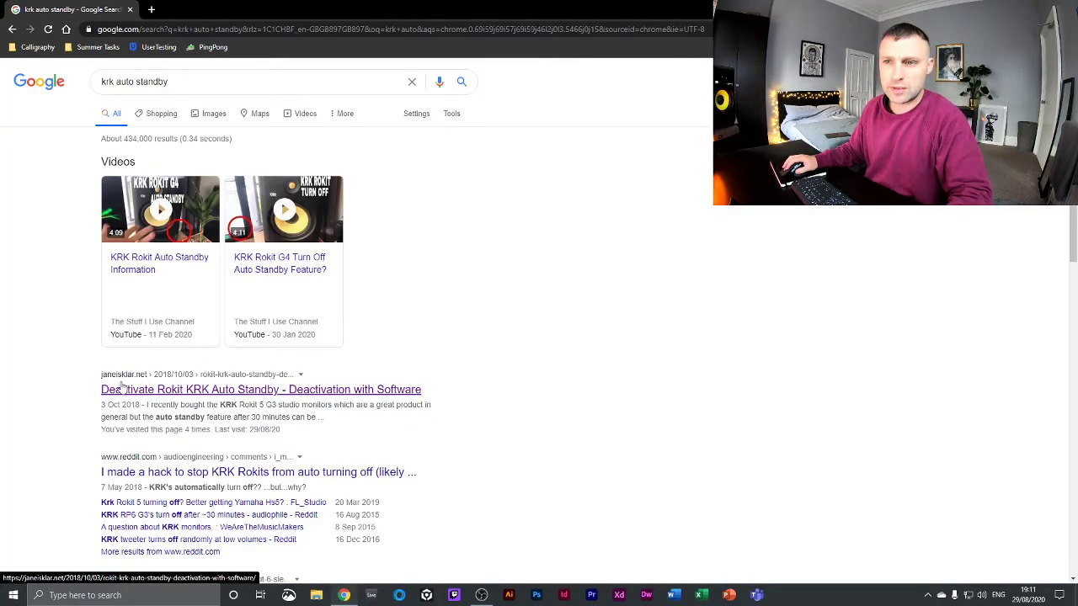
# Open the janeisklar.net article on deactivating KRK auto standby
pyautogui.click(158, 396)
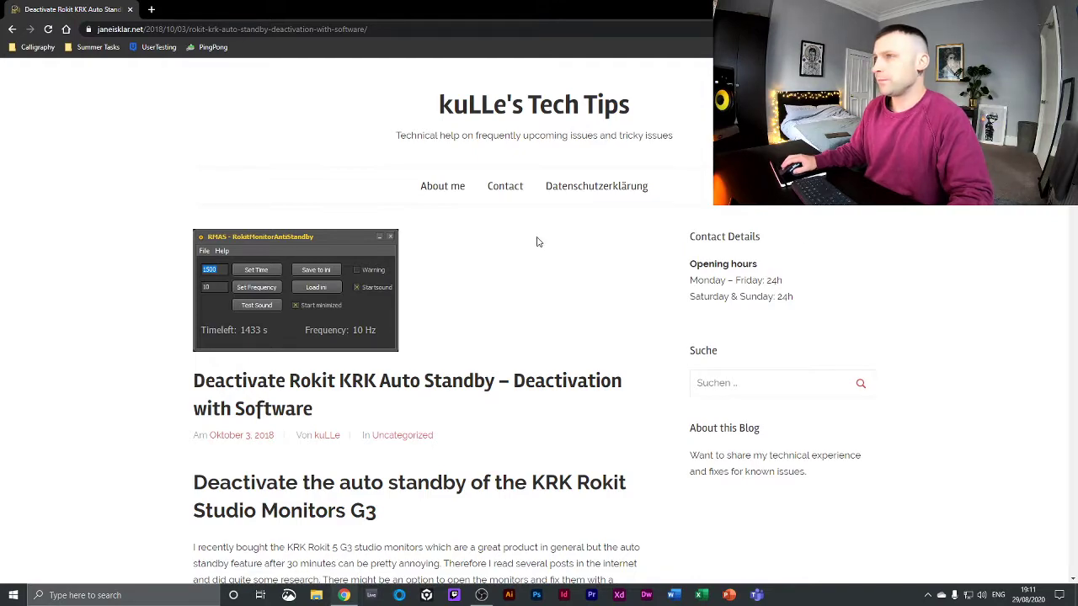
pyautogui.scroll(-1, 522, 246)
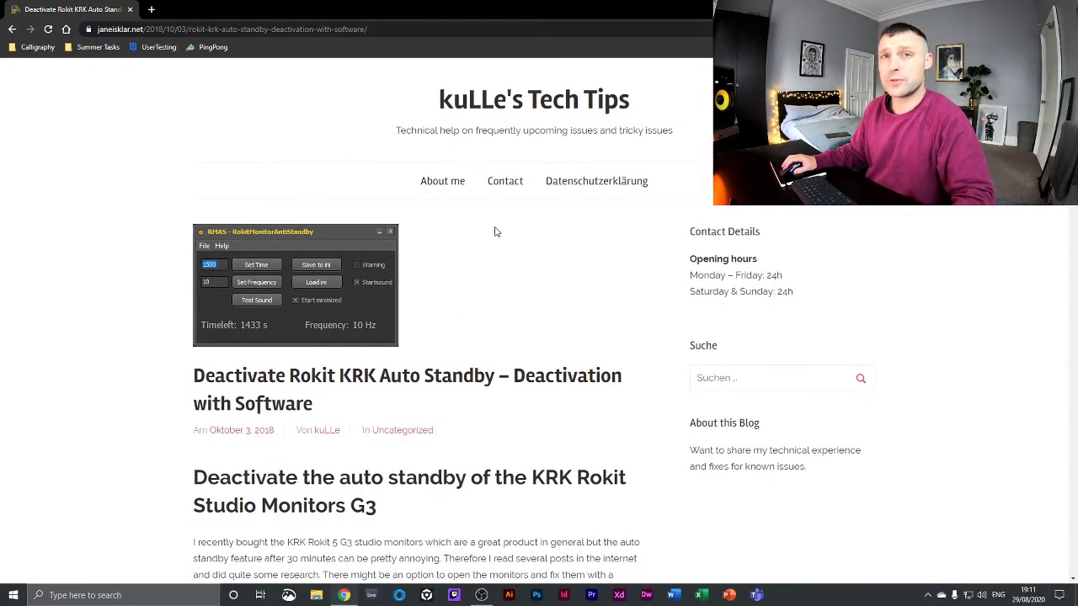
pyautogui.scroll(-1, 495, 270)
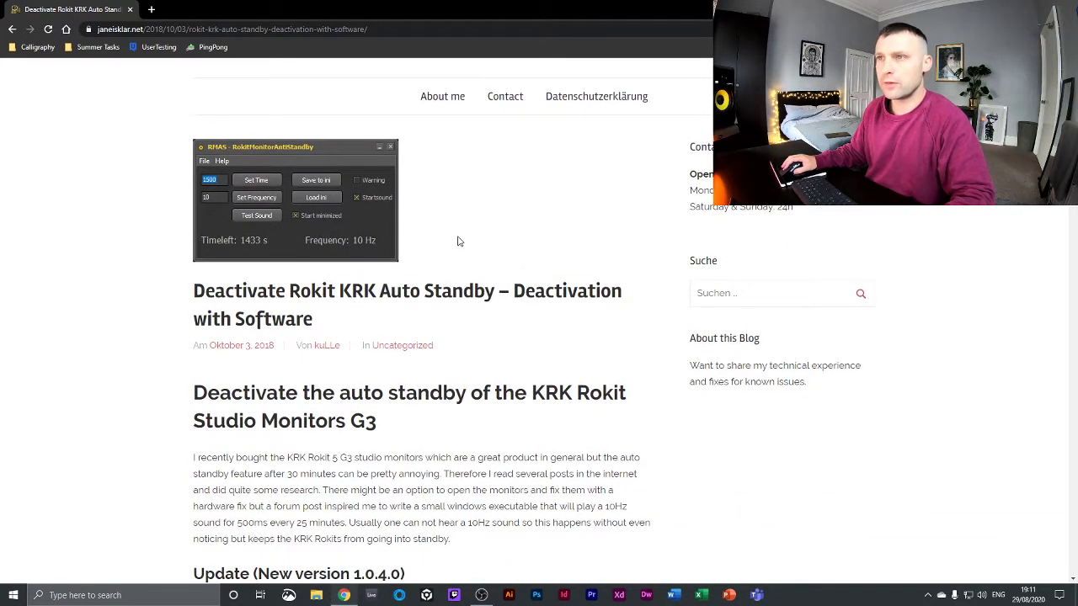
pyautogui.scroll(-2, 379, 308)
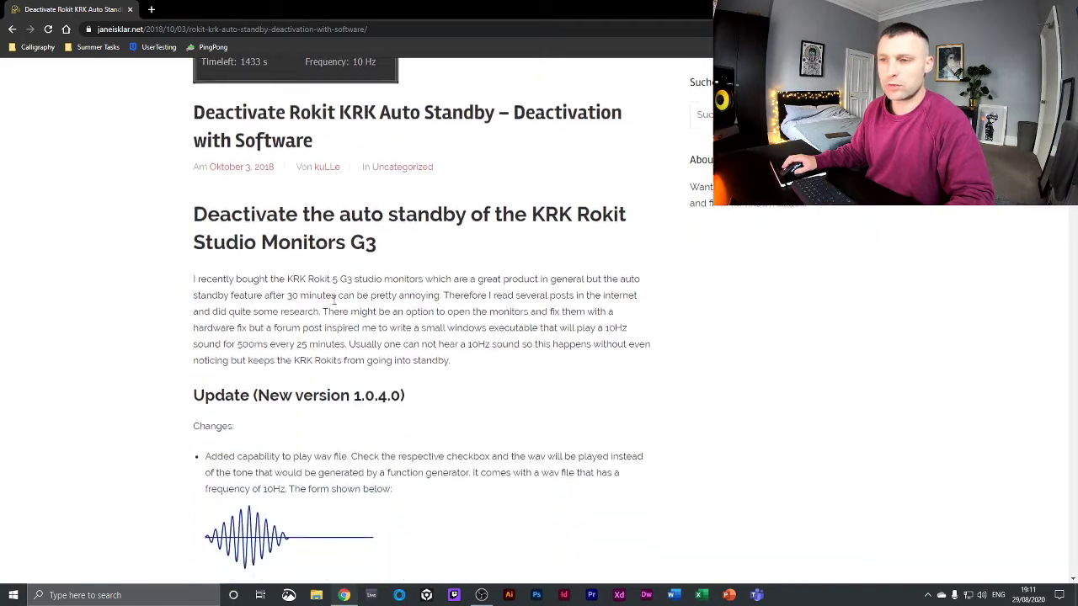
pyautogui.scroll(-3, 286, 370)
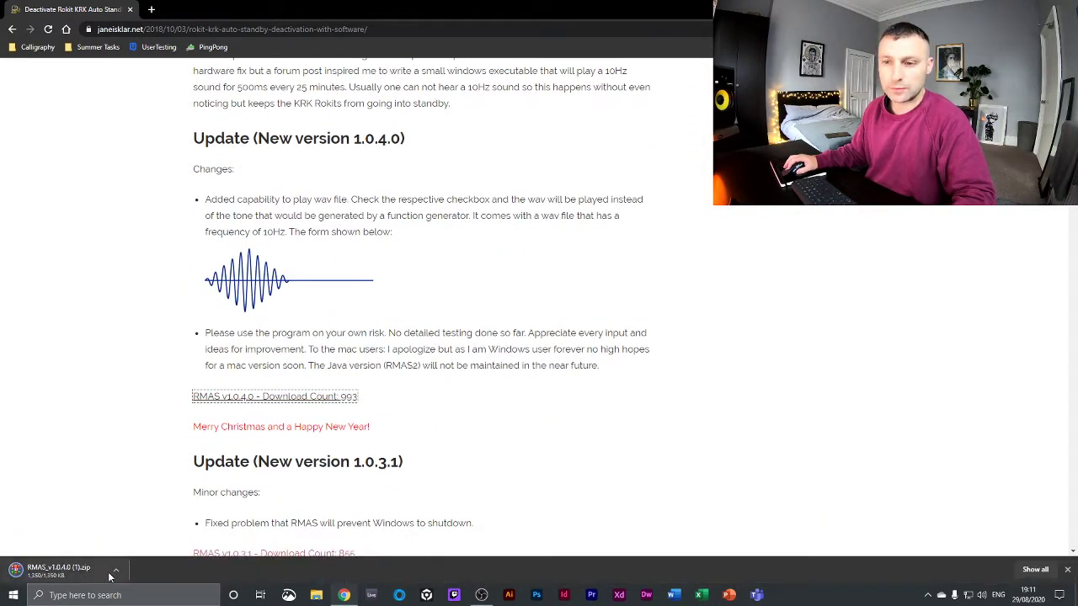
# Show the downloaded RMAS zip in Downloads and copy it onto the desktop
pyautogui.click(118, 571)
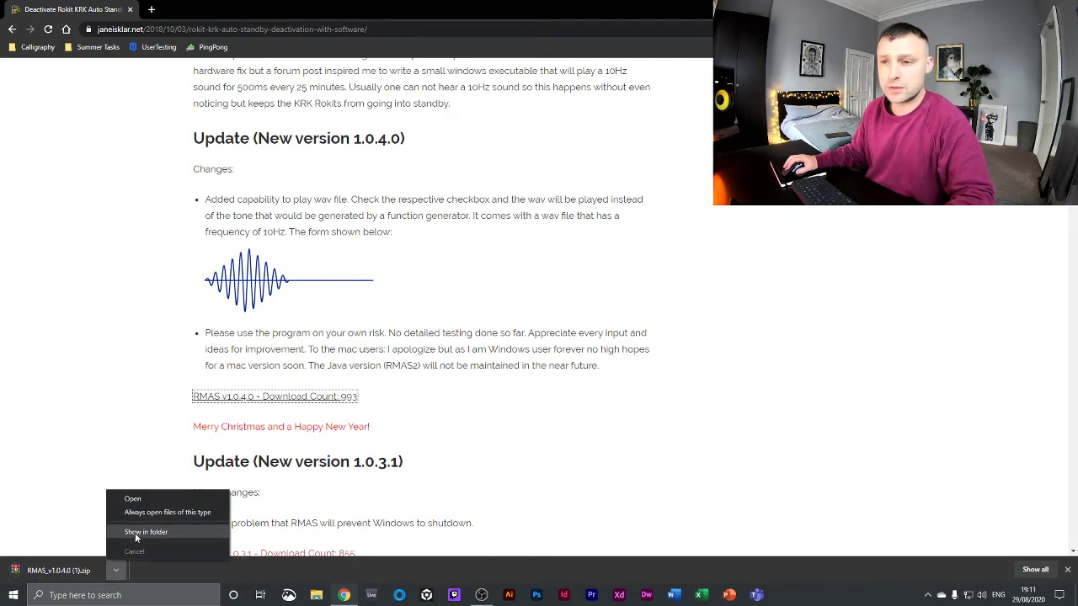
pyautogui.click(136, 532)
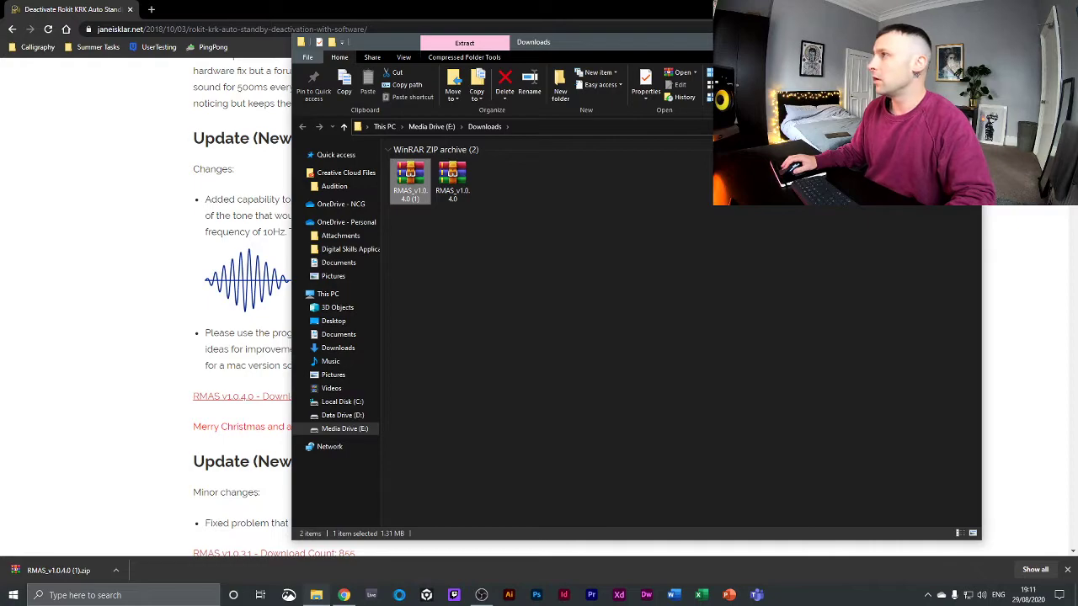
pyautogui.click(981, 9)
pyautogui.moveTo(462, 192); pyautogui.dragTo(173, 252)
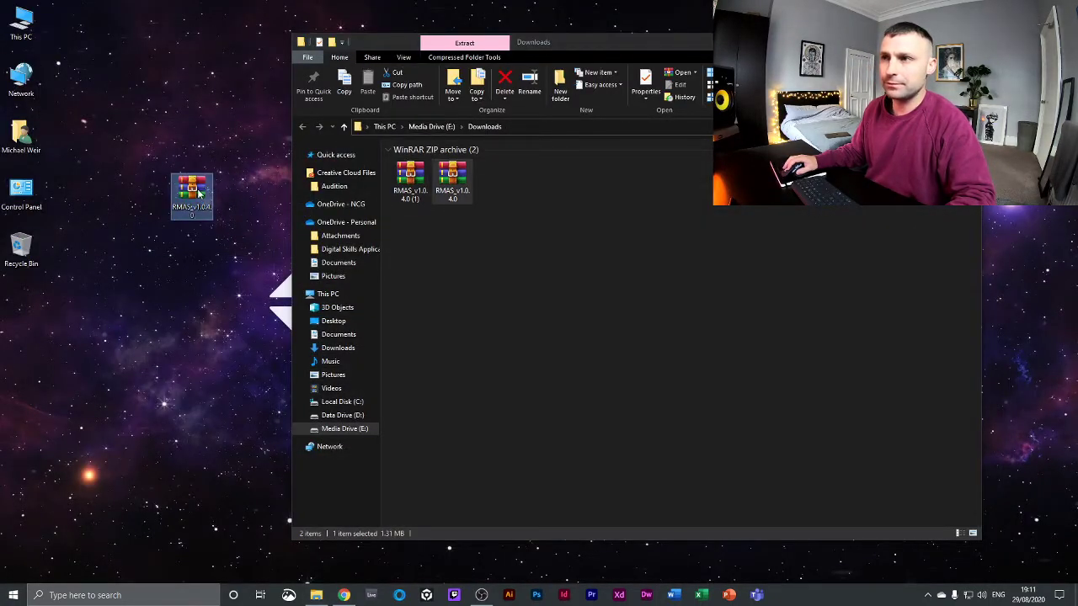
# Extract the zip onto the desktop and send the archive to the Recycle Bin
pyautogui.rightClick(188, 190)
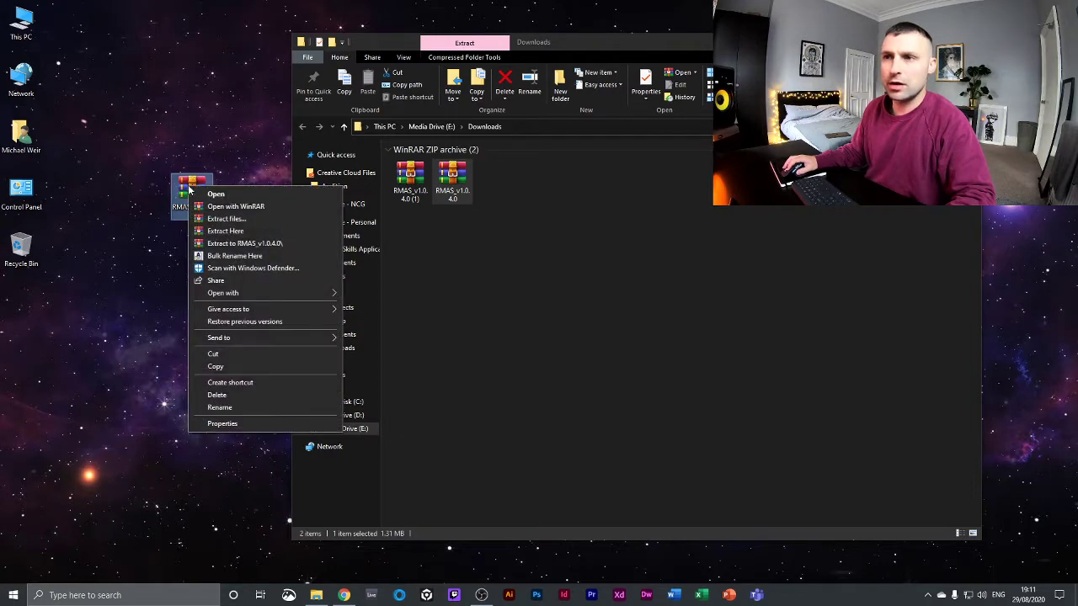
pyautogui.click(243, 245)
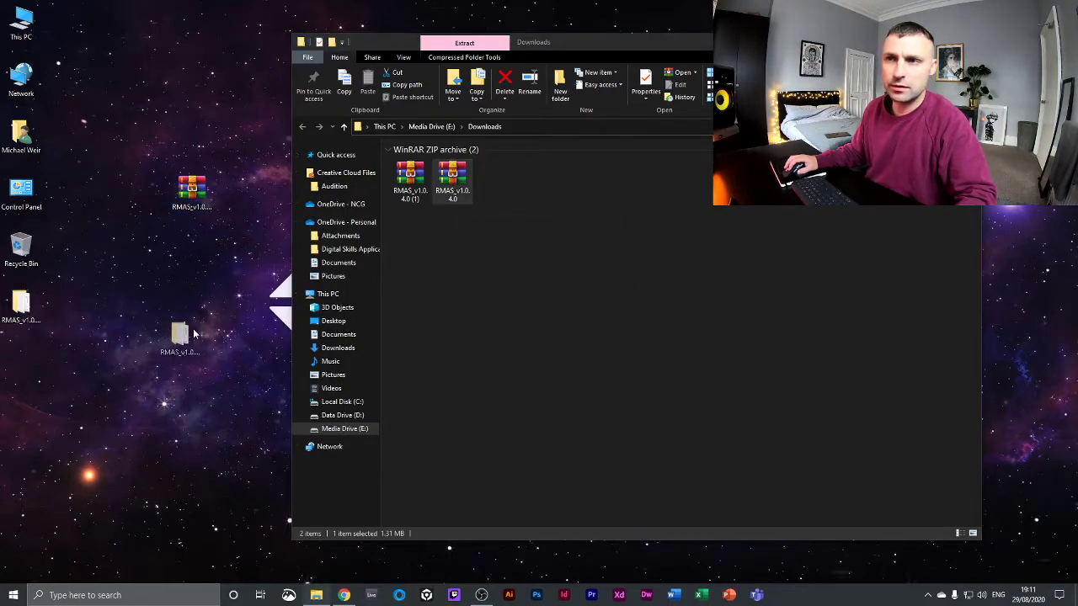
pyautogui.moveTo(30, 301); pyautogui.dragTo(195, 358)
pyautogui.moveTo(193, 195); pyautogui.dragTo(21, 249)
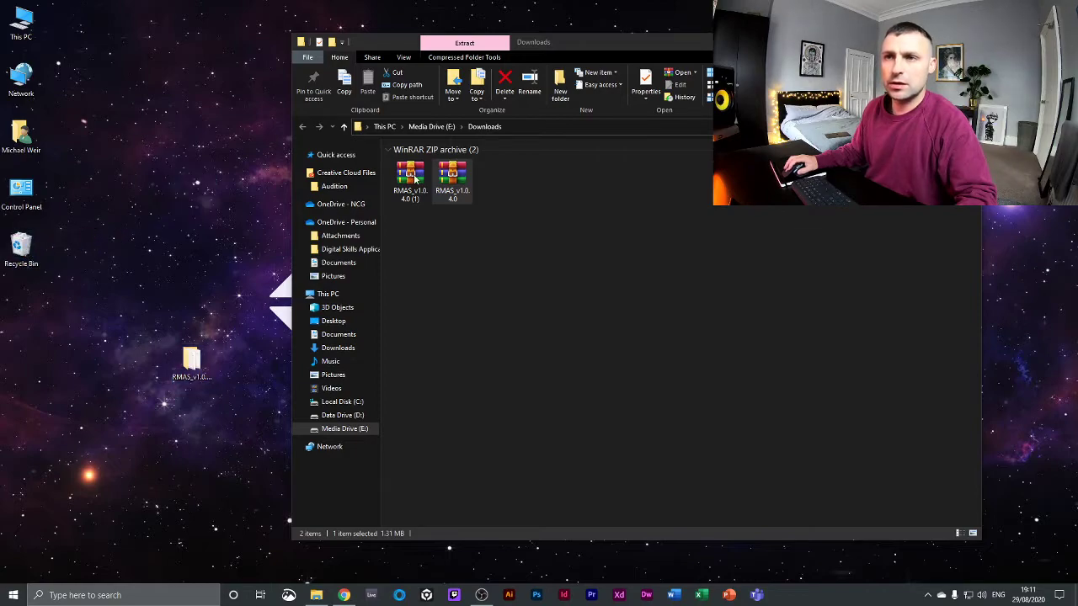
pyautogui.click(512, 153)
# Close Downloads and browse This PC > Local Disk (C:) > Program Files
pyautogui.hotkey('alt', 'F4')
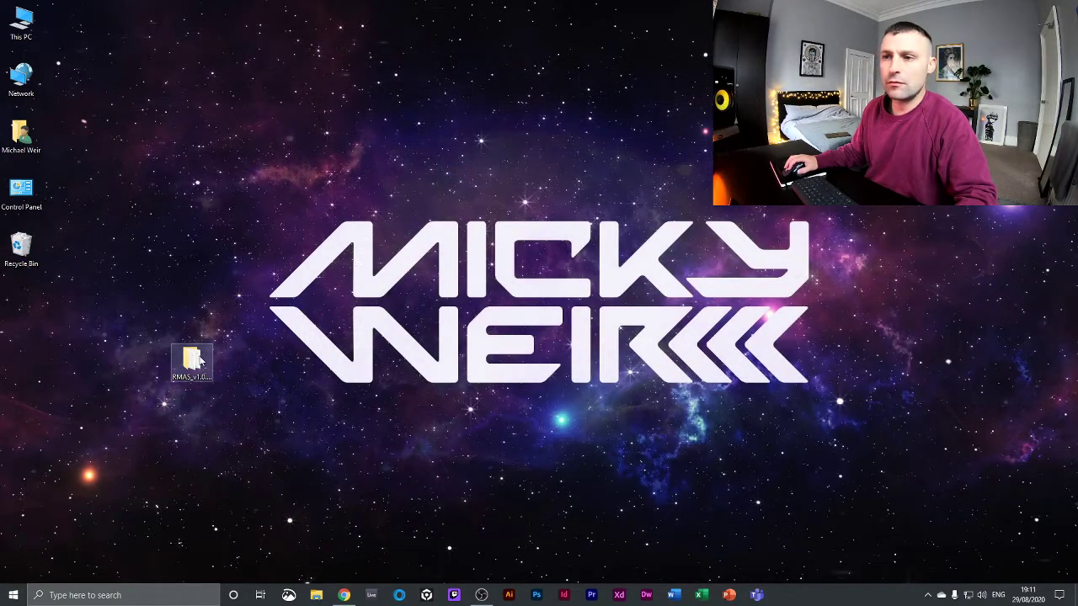
pyautogui.doubleClick(21, 26)
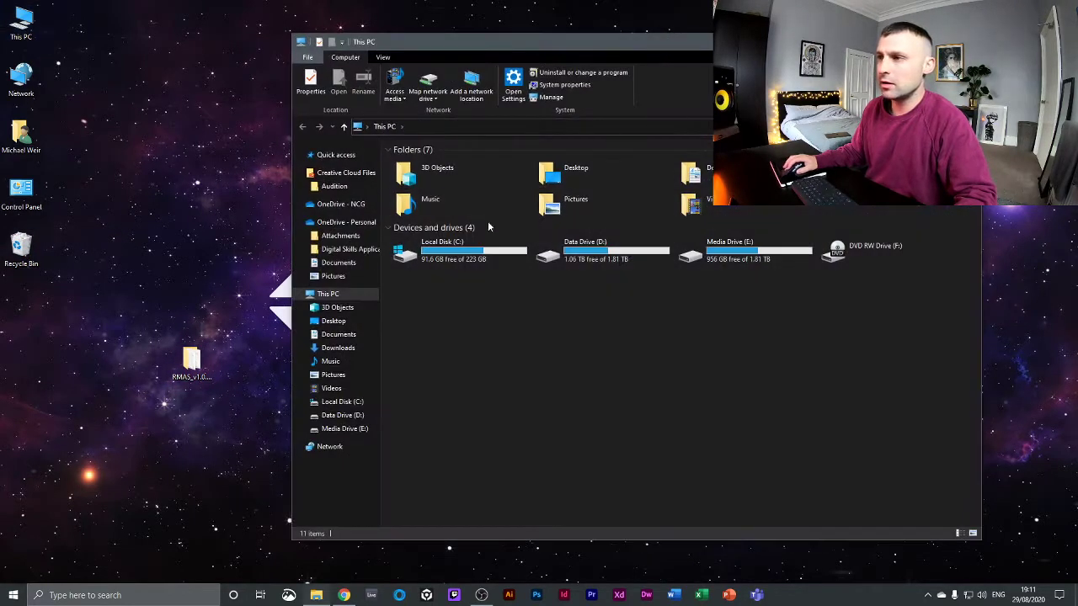
pyautogui.doubleClick(463, 253)
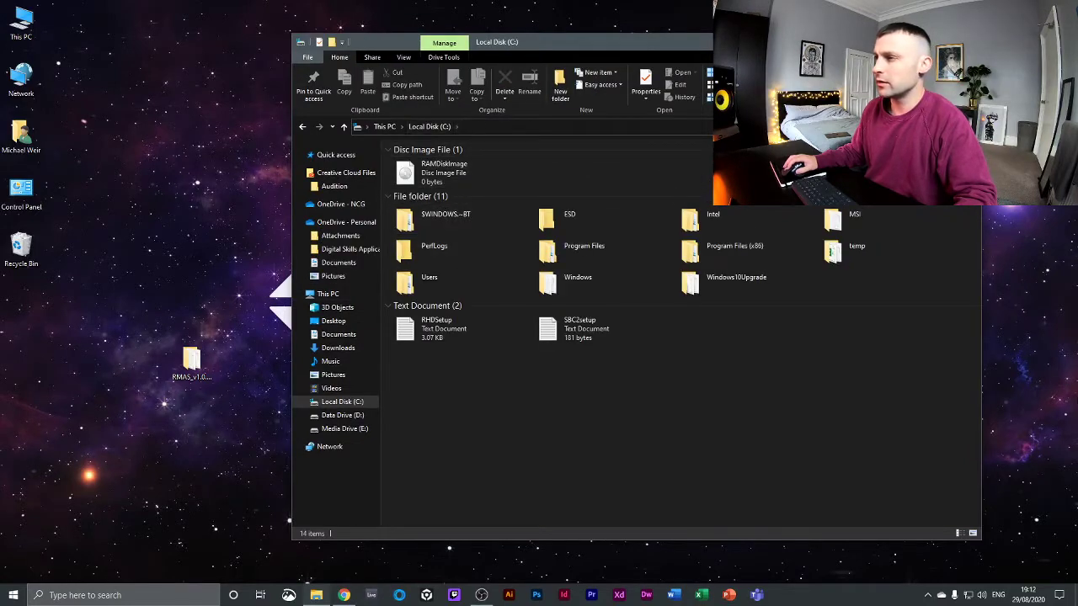
pyautogui.doubleClick(552, 253)
# Move the RMAS folder into Program Files with admin permission and open RMAS_v1.0.4.0
pyautogui.moveTo(191, 361)
pyautogui.mouseDown()
pyautogui.moveTo(865, 503)
pyautogui.moveTo(836, 486)
pyautogui.mouseUp()
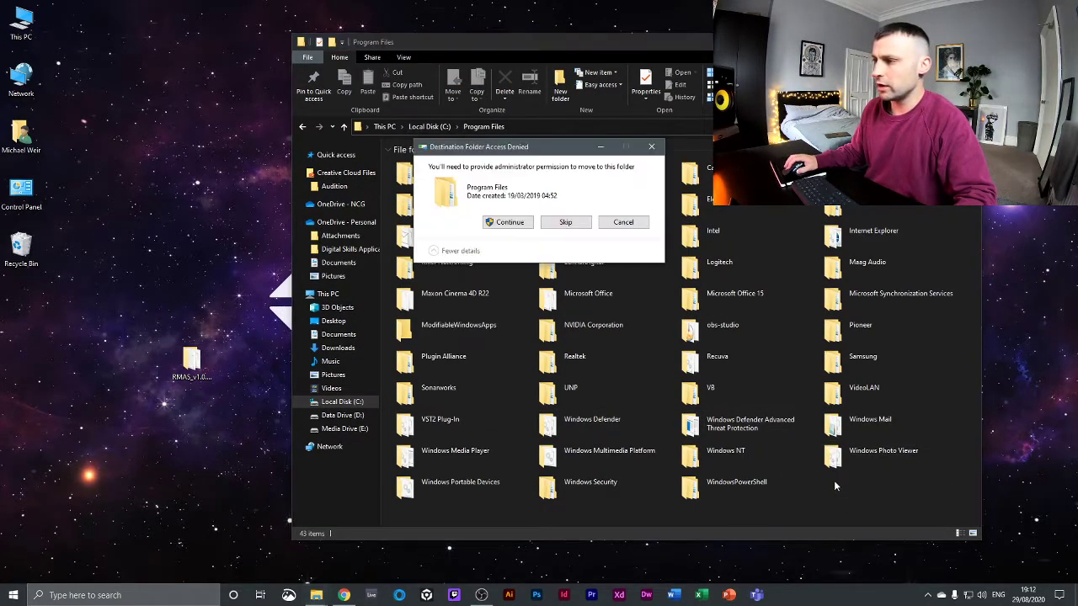
pyautogui.click(509, 223)
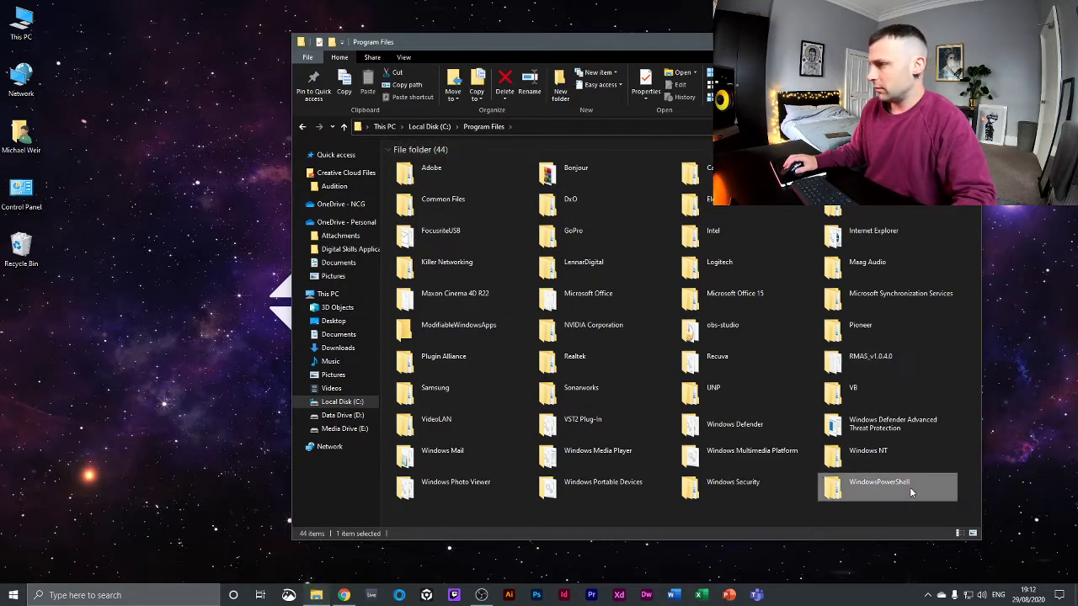
pyautogui.click(852, 369)
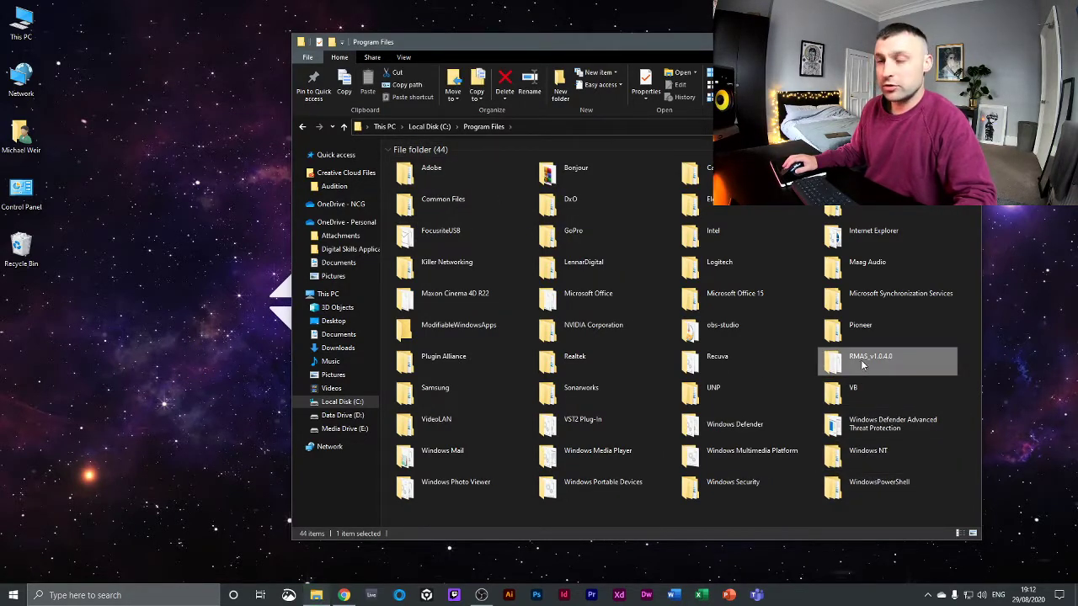
pyautogui.doubleClick(852, 362)
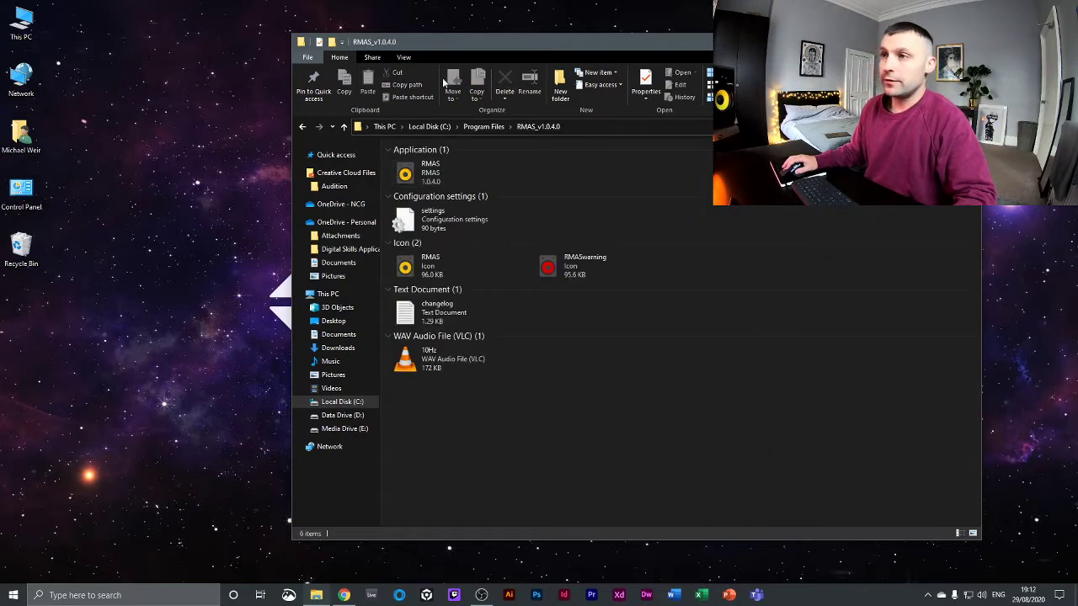
pyautogui.click(405, 175)
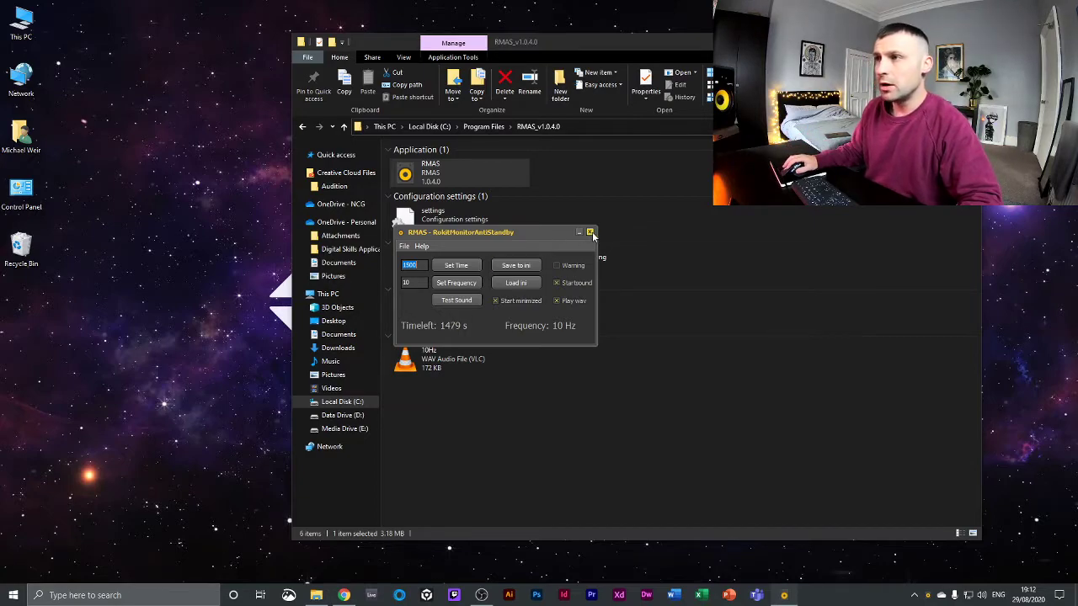
pyautogui.click(590, 233)
pyautogui.click(517, 313)
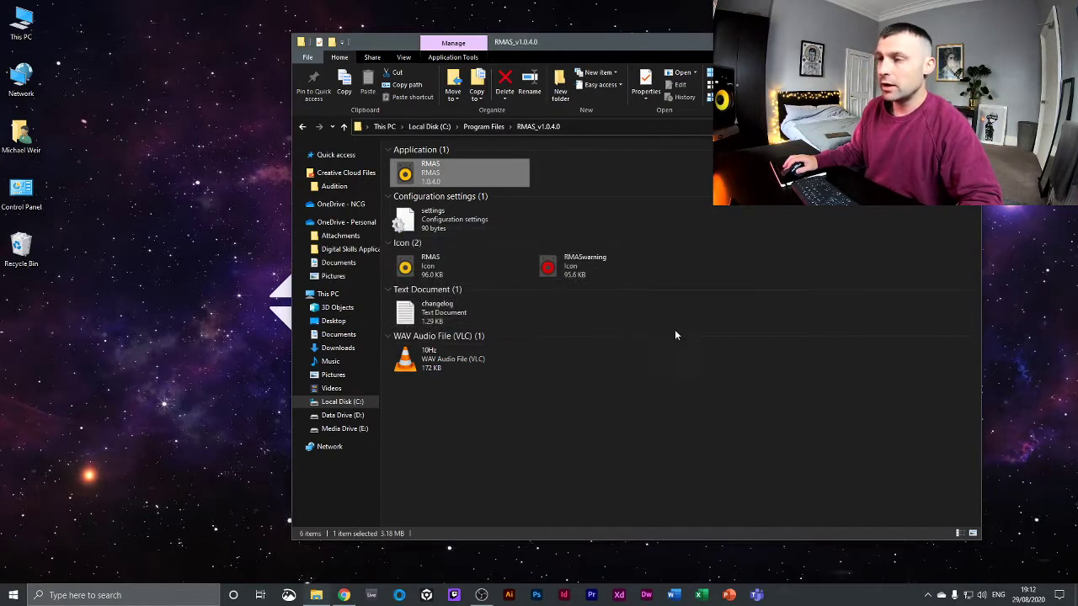
# Deselect the RMAS app and show the hidden notification-area icons
pyautogui.click(684, 465)
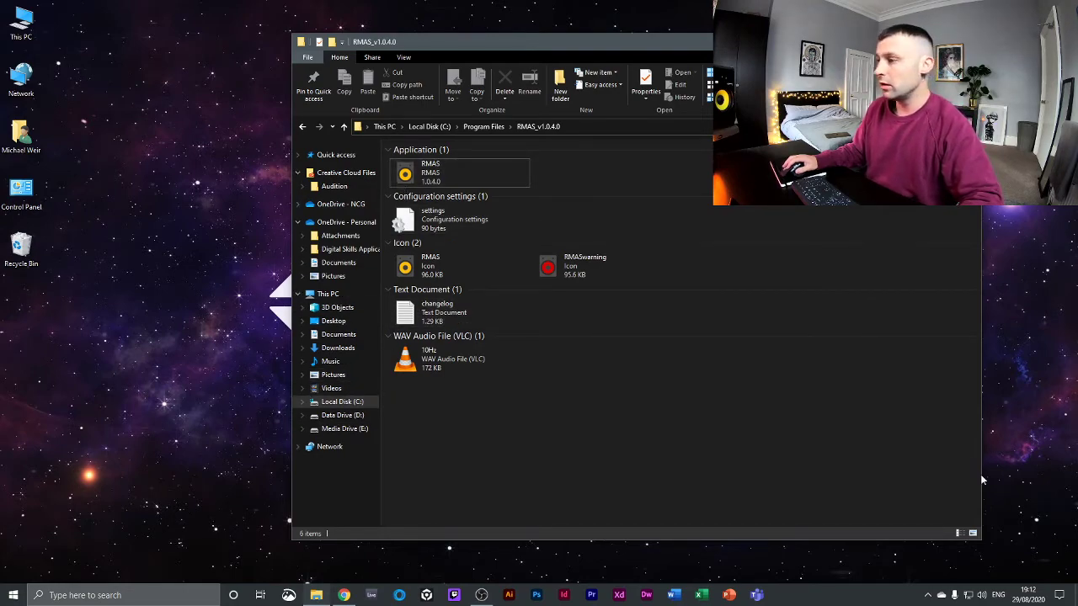
pyautogui.click(929, 596)
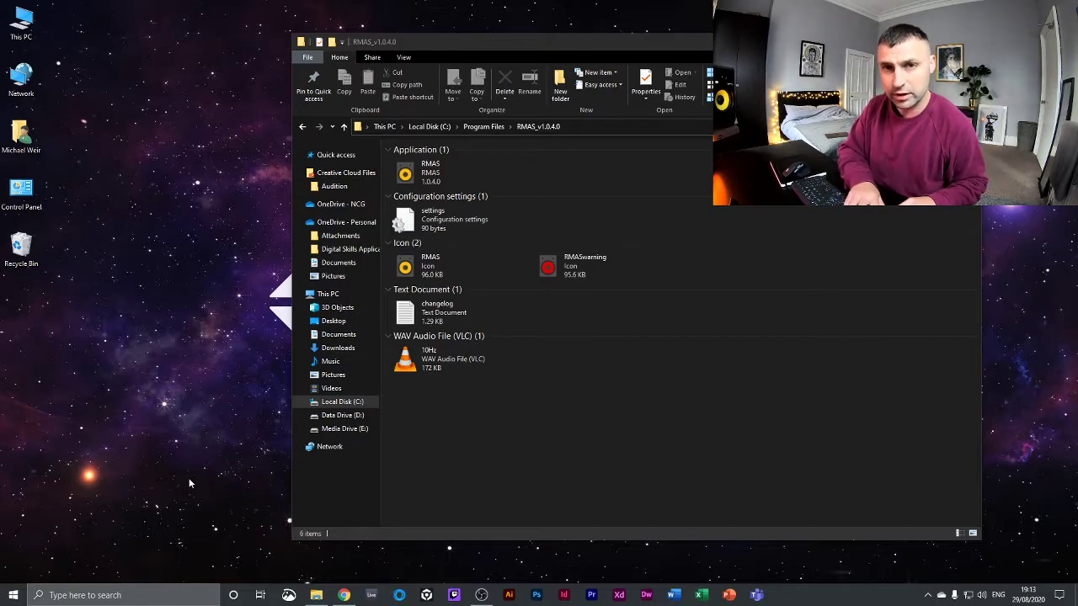
# Enter shell:startup in the Run dialog to open the Startup folder
pyautogui.press('super+r')
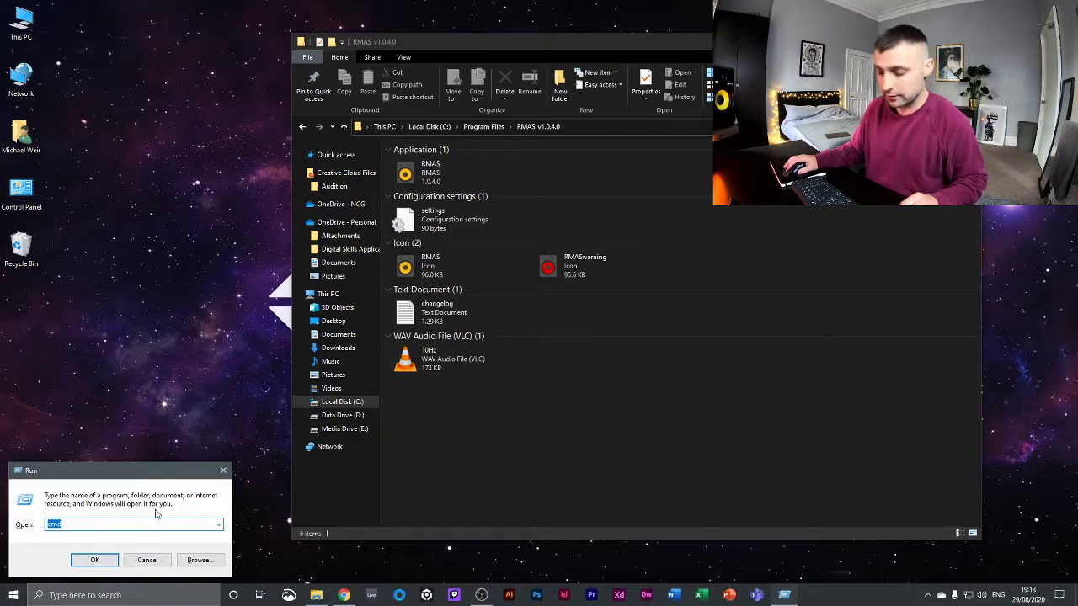
pyautogui.press('BackSpace')
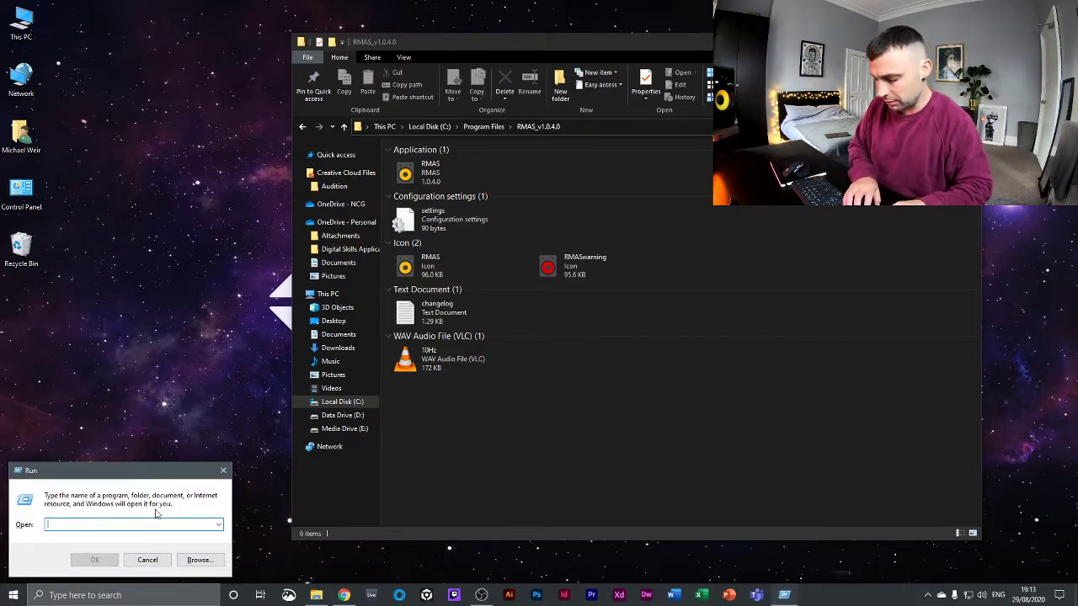
pyautogui.write('shell:')
pyautogui.press('Down')
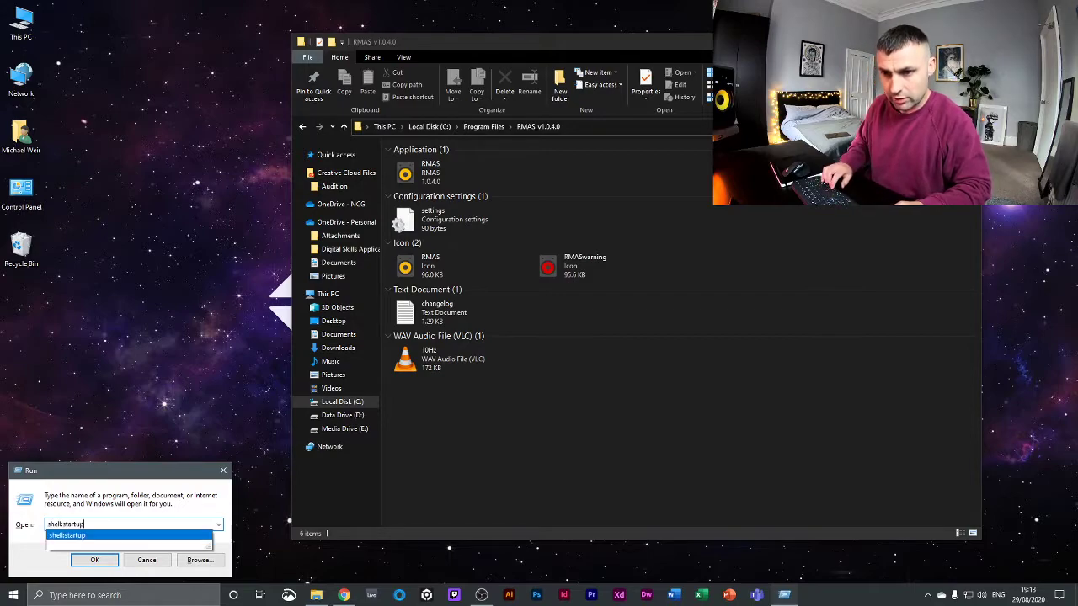
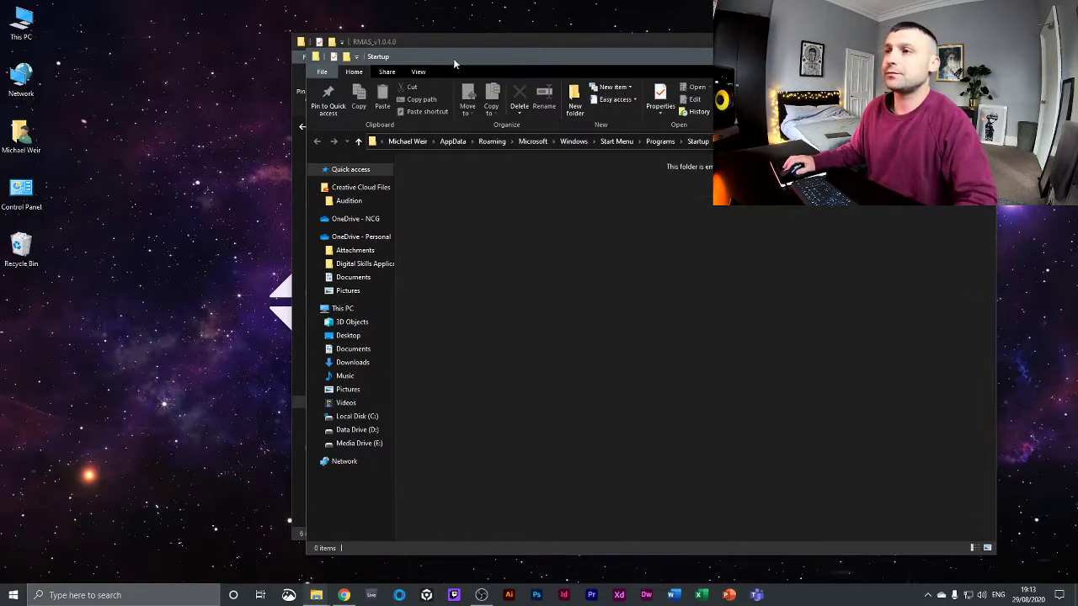
# Arrange both folder windows side by side and create a shortcut to RMAS.exe in RMAS_v1.0.4.0
pyautogui.moveTo(485, 56)
pyautogui.mouseDown()
pyautogui.moveTo(499, 86)
pyautogui.moveTo(360, 70)
pyautogui.moveTo(300, 147)
pyautogui.moveTo(317, 109)
pyautogui.mouseUp()
pyautogui.click(441, 41)
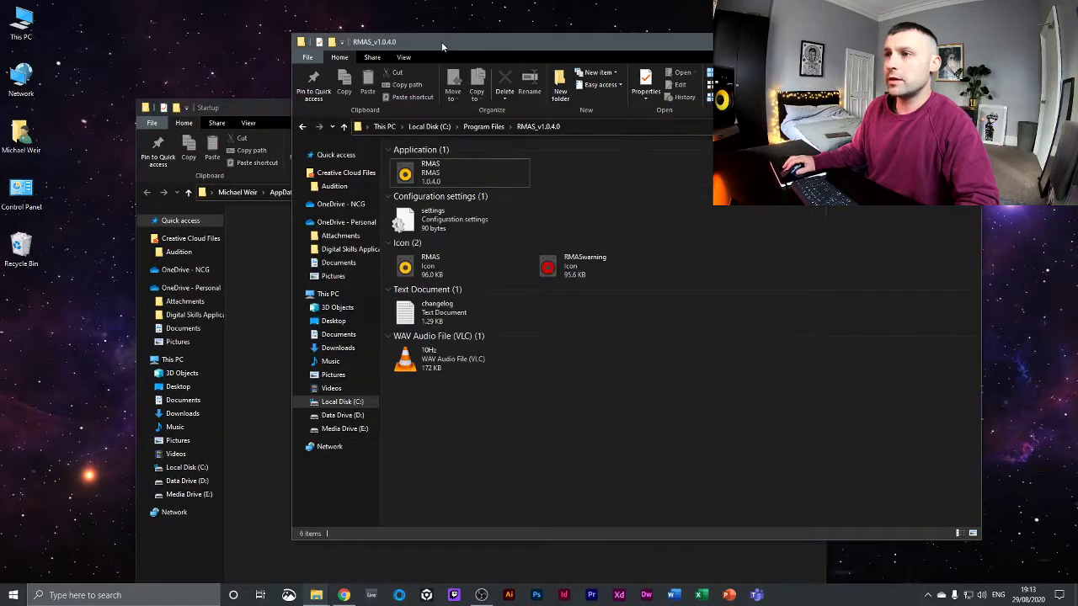
pyautogui.rightClick(418, 174)
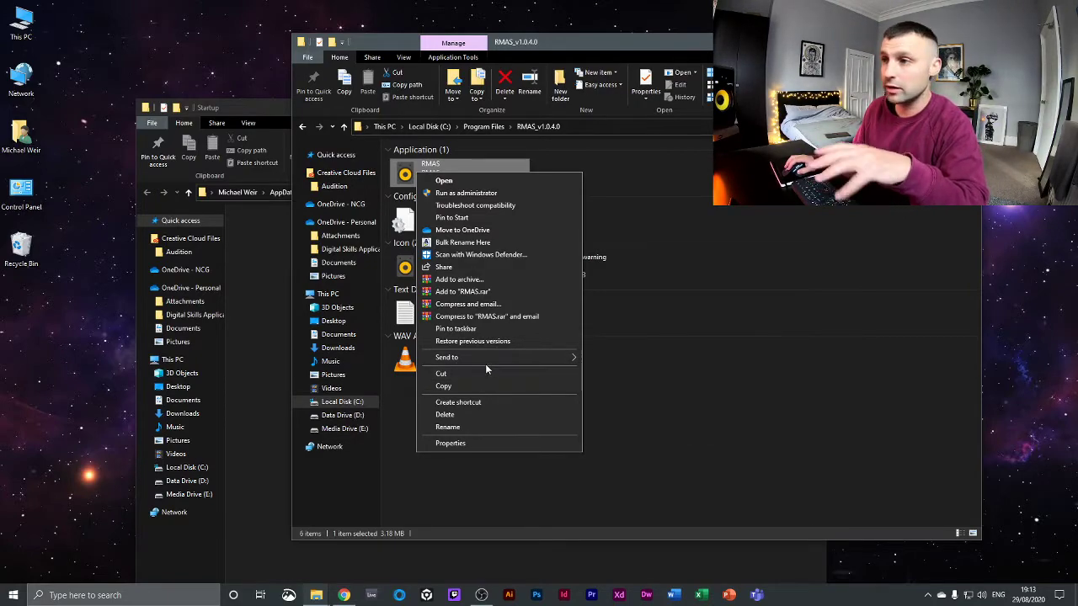
pyautogui.click(459, 402)
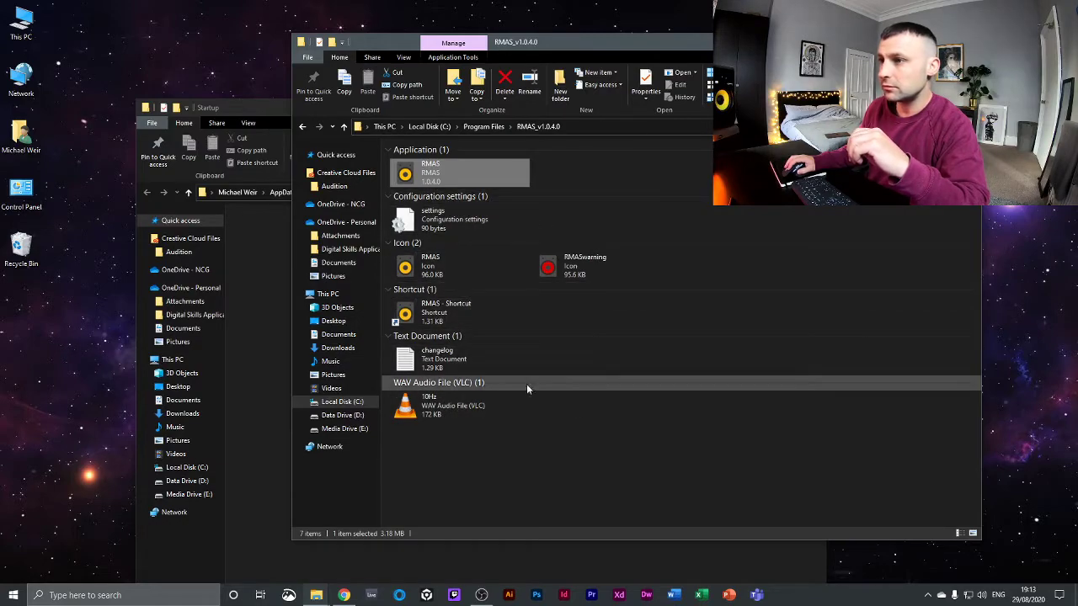
# Move the RMAS shortcut into the Startup folder and close the RMAS_v1.0.4.0 window
pyautogui.moveTo(410, 311)
pyautogui.mouseDown()
pyautogui.moveTo(291, 299)
pyautogui.moveTo(253, 324)
pyautogui.mouseUp()
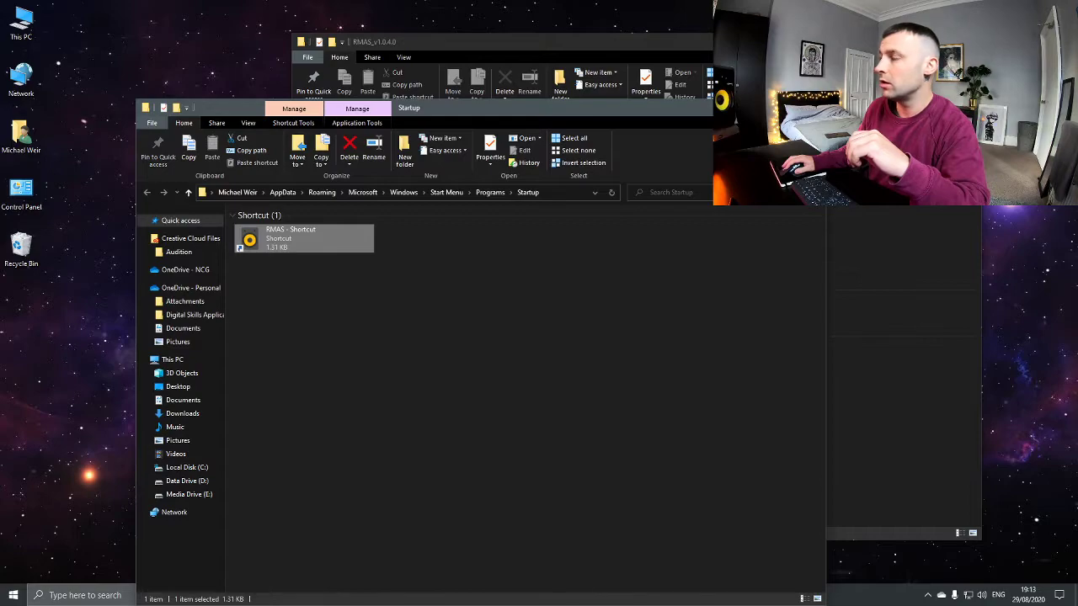
pyautogui.click(505, 41)
pyautogui.click(699, 41)
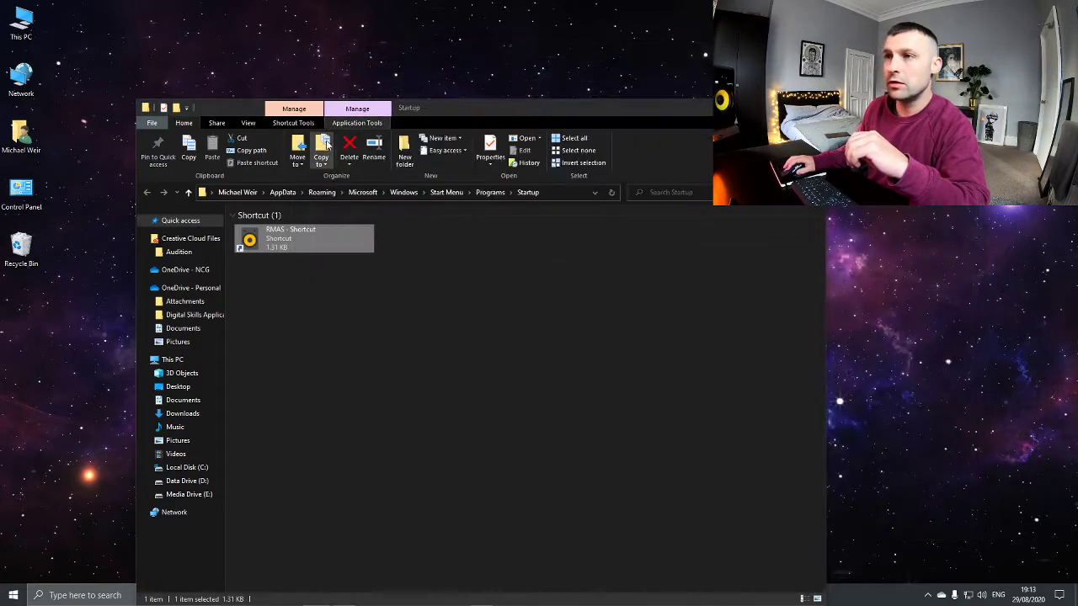
# Rename the Startup shortcut from 'RMAS - Shortcut' to 'RMAS'
pyautogui.rightClick(256, 248)
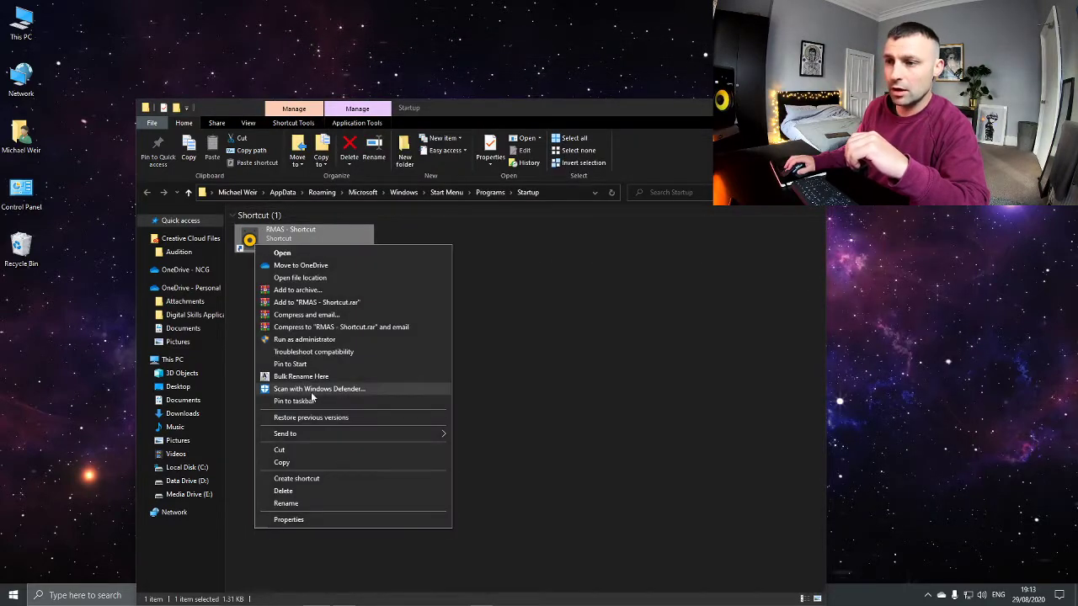
pyautogui.click(292, 502)
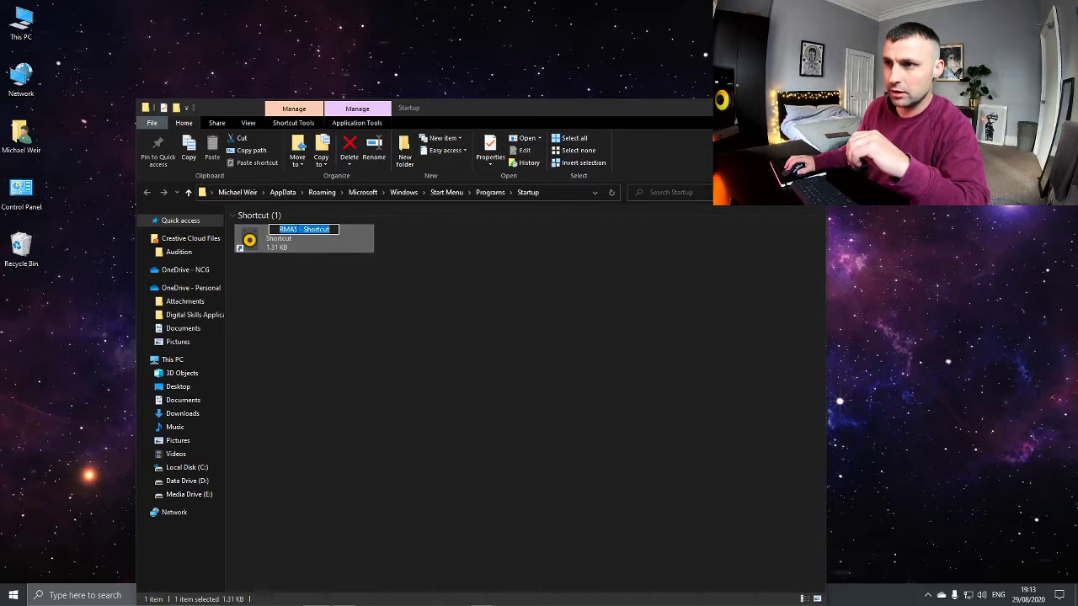
pyautogui.press('BackSpace')
pyautogui.press('Return')
# Close the Startup folder and glance at the hidden background app icons
pyautogui.click(341, 321)
pyautogui.hotkey('alt', 'F4')
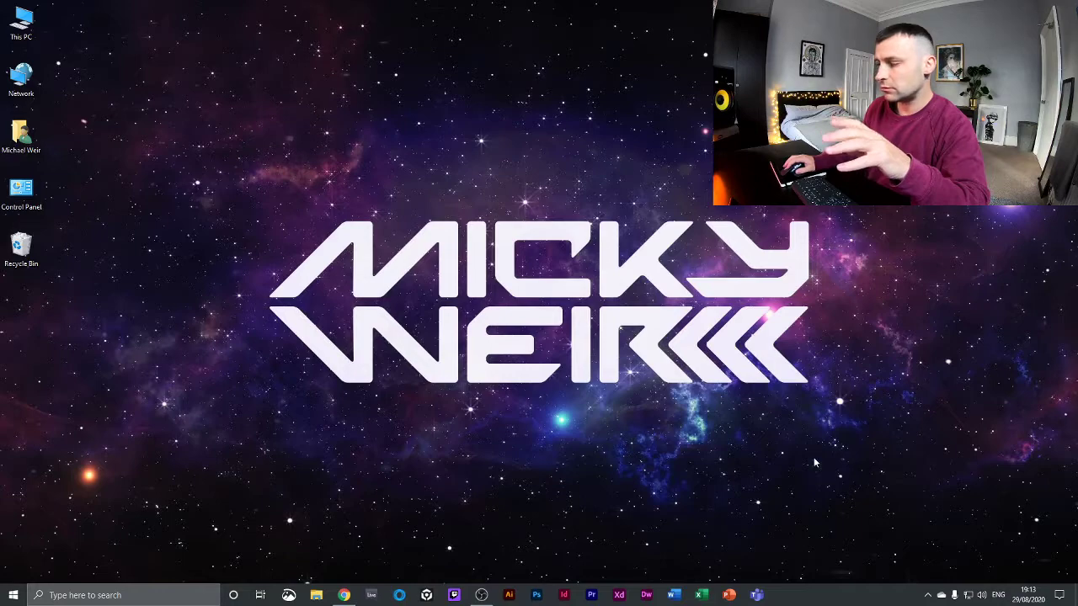
pyautogui.click(927, 595)
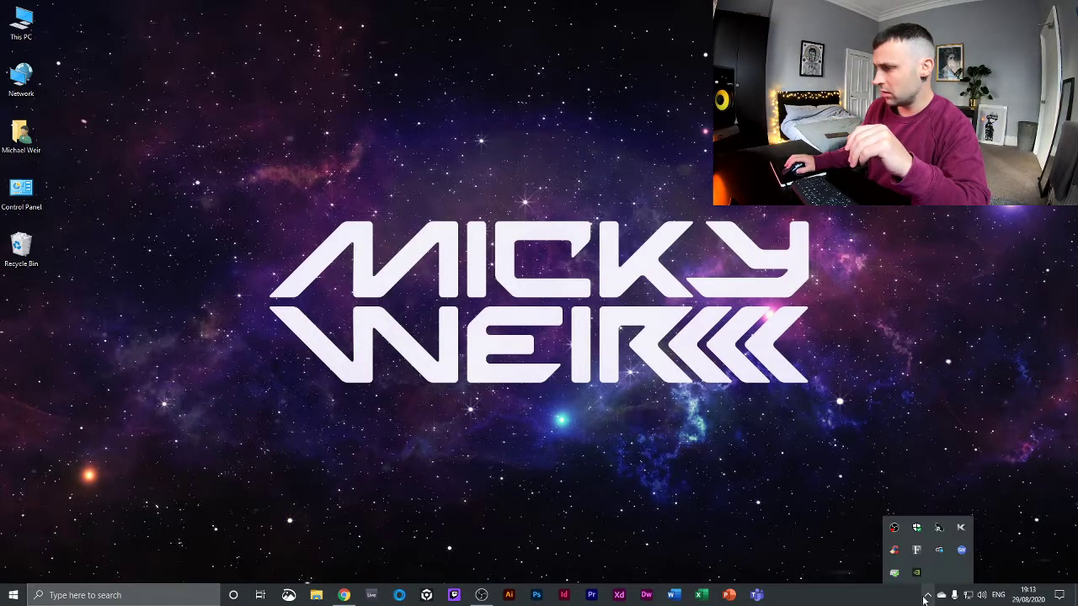
pyautogui.click(175, 450)
# Empty the Recycle Bin, permanently deleting the RMAS archive, and bring OBS Studio back on screen
pyautogui.rightClick(16, 248)
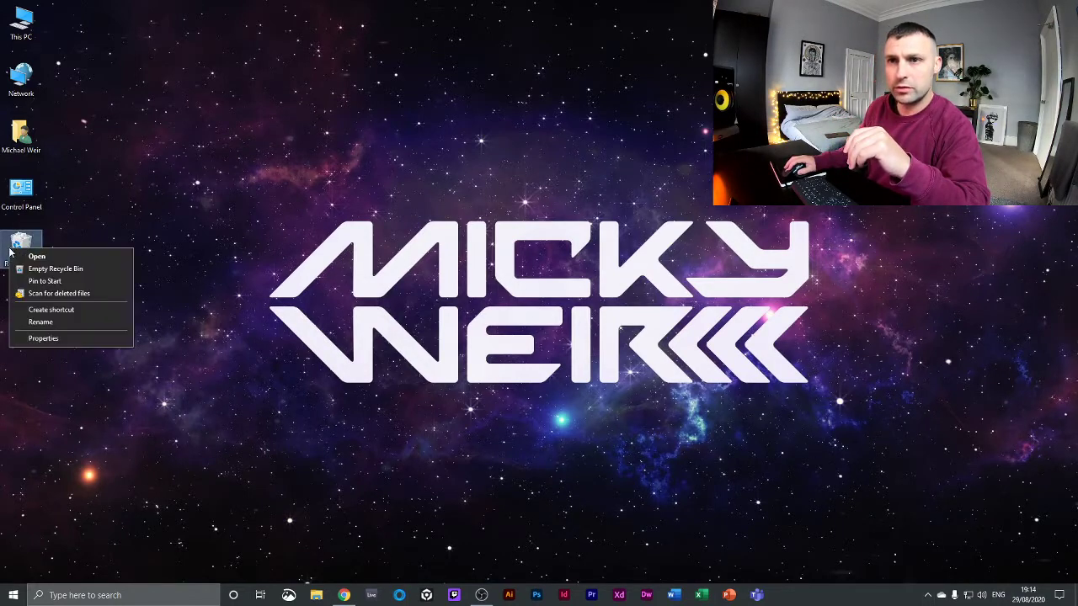
pyautogui.click(38, 268)
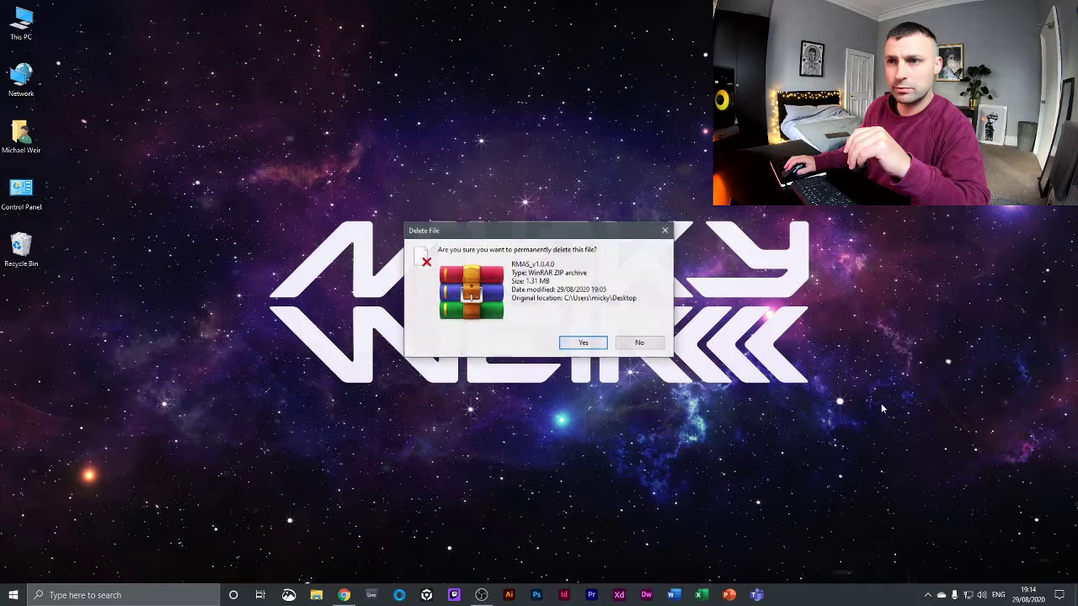
pyautogui.click(583, 344)
pyautogui.click(927, 595)
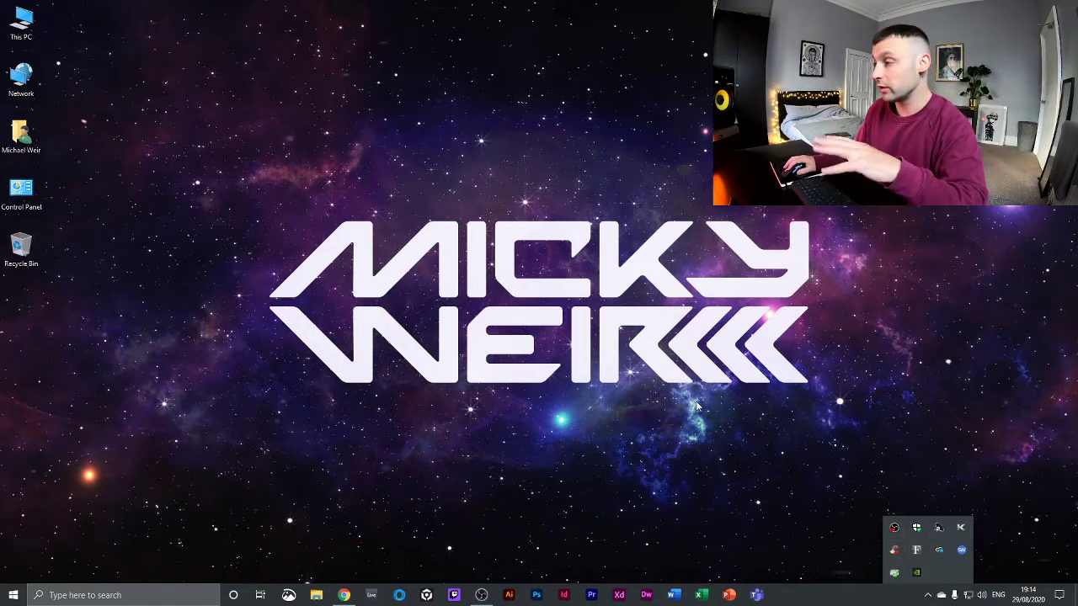
pyautogui.click(481, 596)
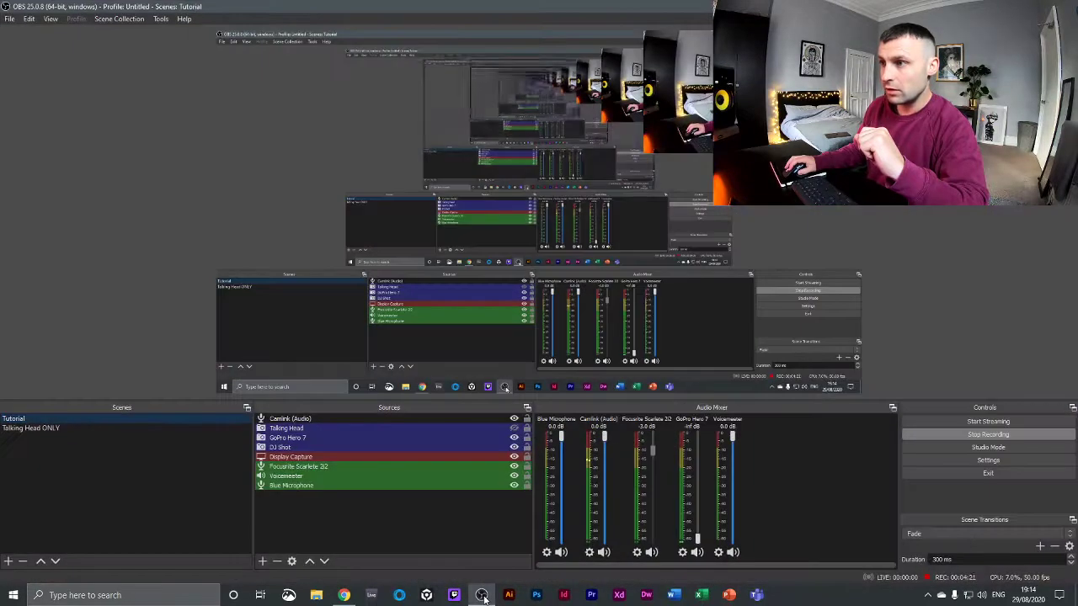